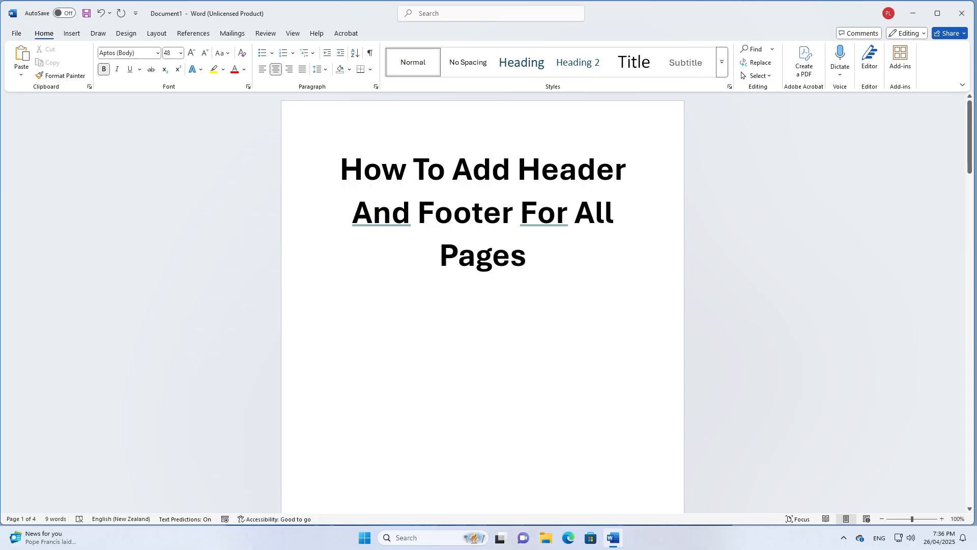
Switch the View zoom to Multiple Pages to show the pages side by side
{"action": "left_click", "coordinate": [293, 34]}
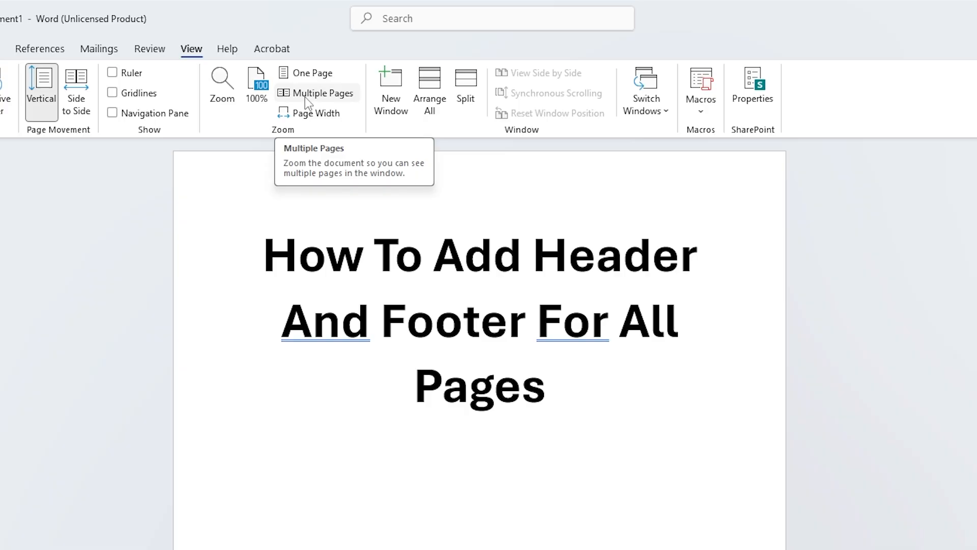
{"action": "left_click", "coordinate": [309, 94]}
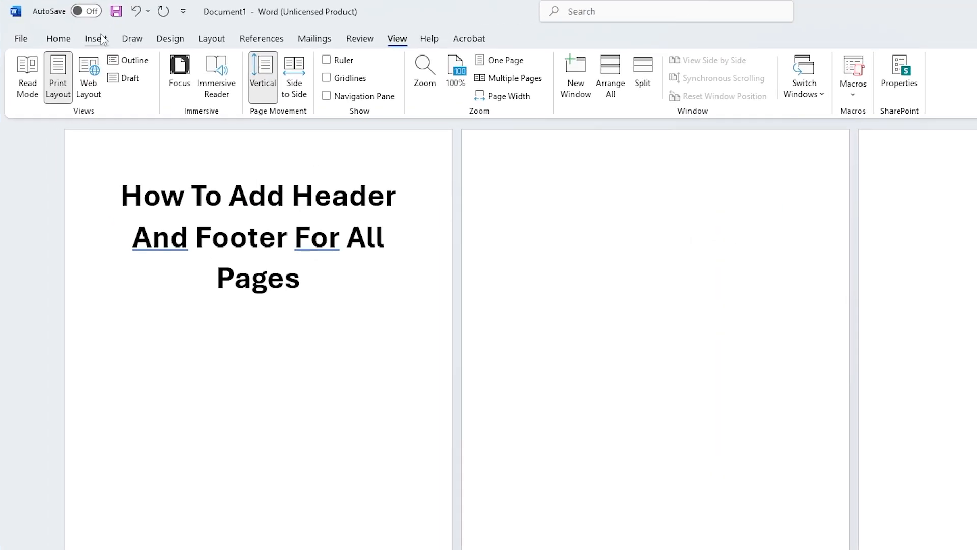
Browse the built-in header designs in the Insert tab's Header gallery
{"action": "left_click", "coordinate": [101, 41]}
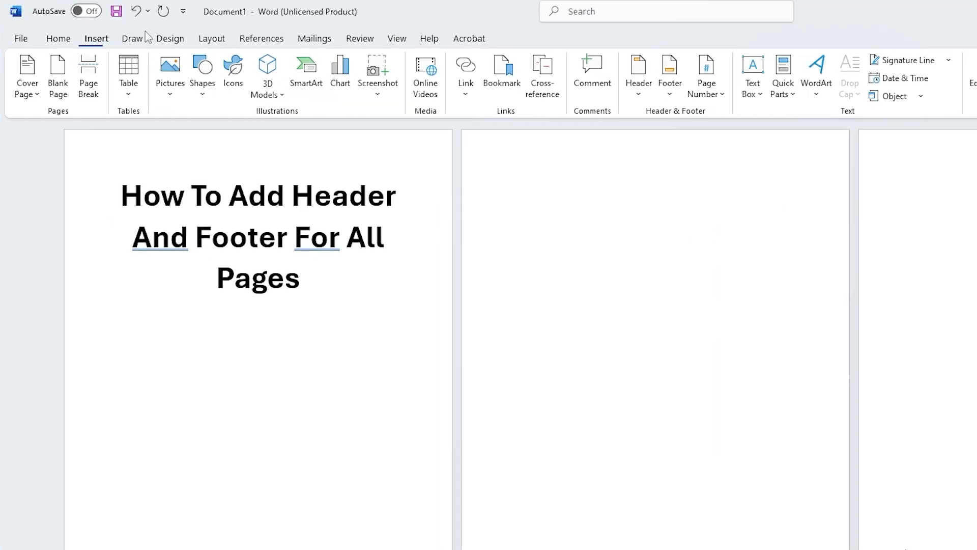
{"action": "left_click", "coordinate": [639, 99]}
{"action": "scroll", "coordinate": [728, 315], "scroll_direction": "down", "scroll_amount": 10}
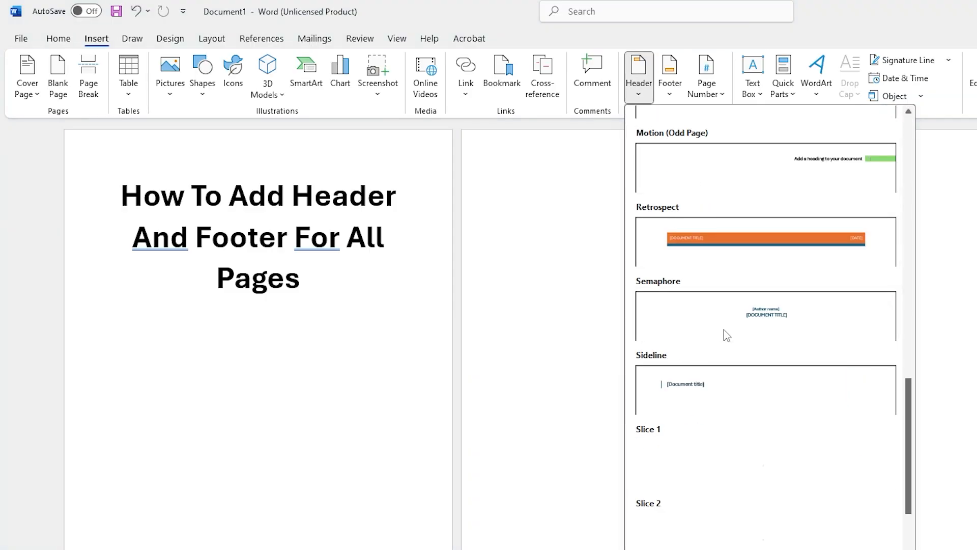
{"action": "scroll", "coordinate": [721, 326], "scroll_direction": "up", "scroll_amount": 10}
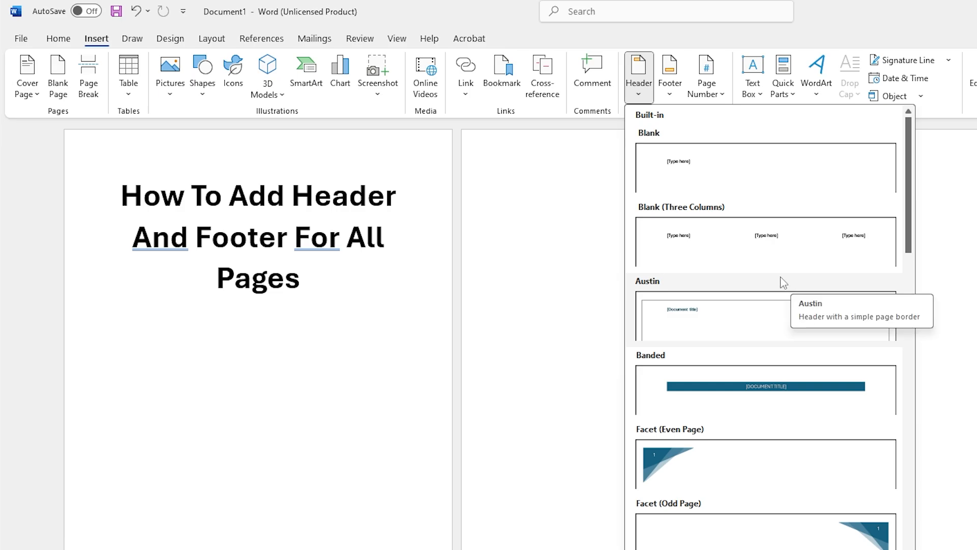
Insert the Blank header, type 'Header' in its placeholder, and select the word
{"action": "left_click", "coordinate": [813, 184]}
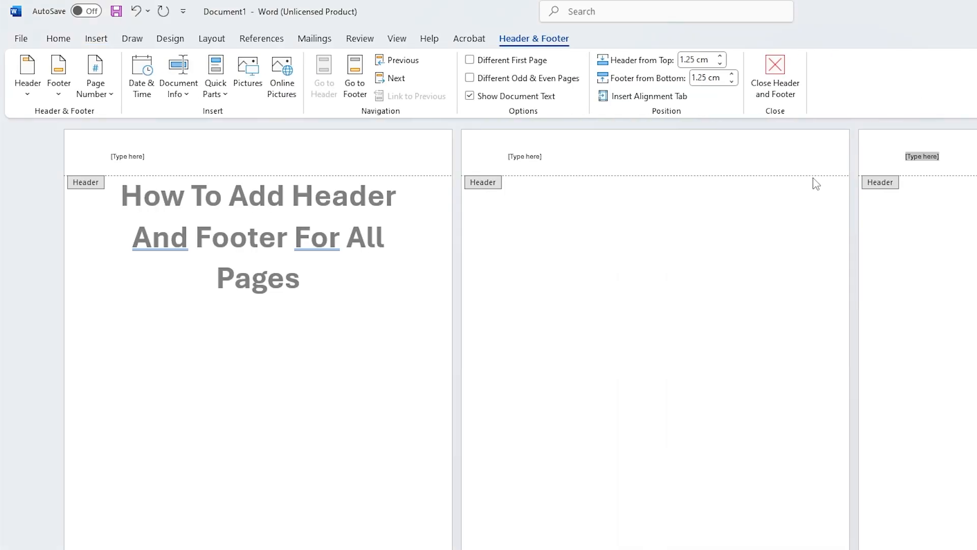
{"action": "left_click", "coordinate": [137, 162]}
{"action": "type", "text": "Header"}
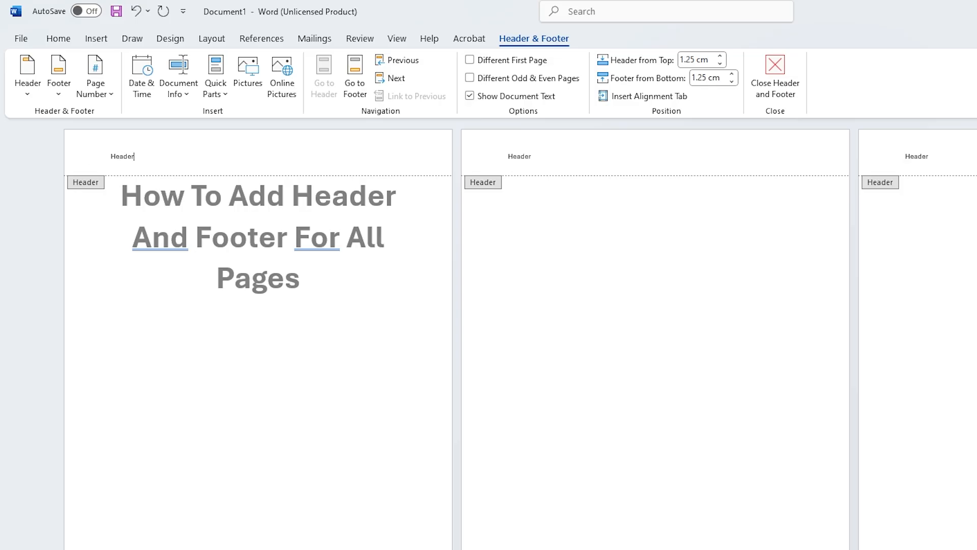
{"action": "left_click_drag", "start_coordinate": [135, 157], "coordinate": [68, 157]}
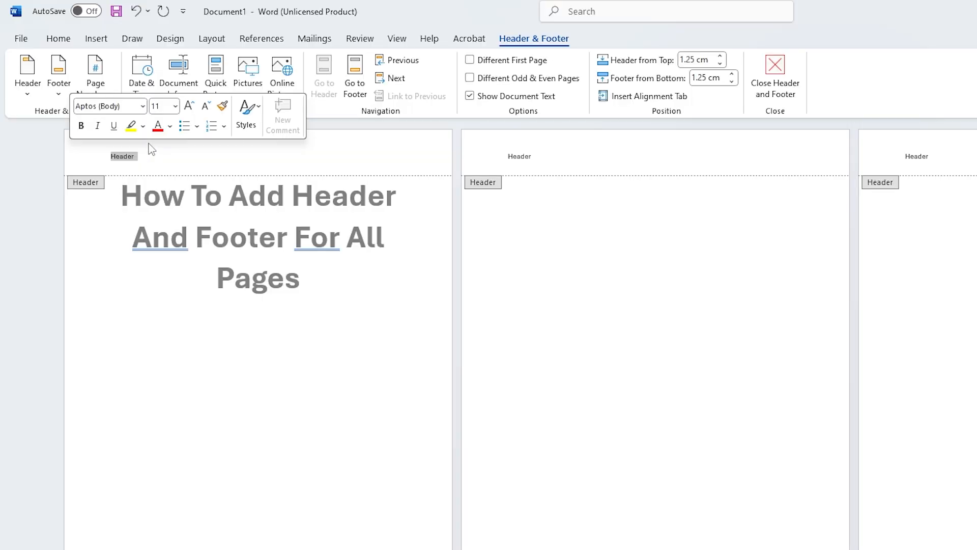
Set the header word to 24 pt with a red text highlight
{"action": "left_click_drag", "start_coordinate": [137, 156], "coordinate": [97, 156]}
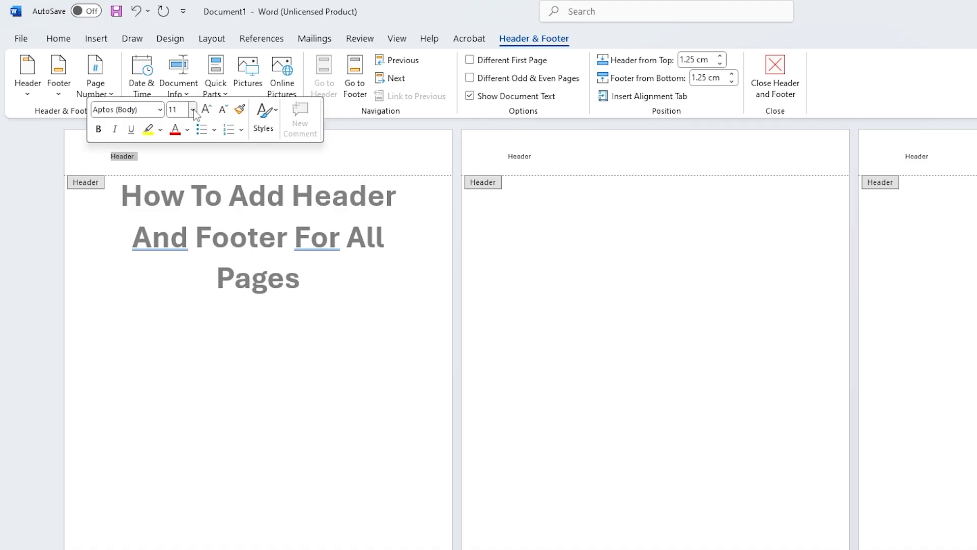
{"action": "left_click", "coordinate": [193, 110]}
{"action": "left_click", "coordinate": [183, 287]}
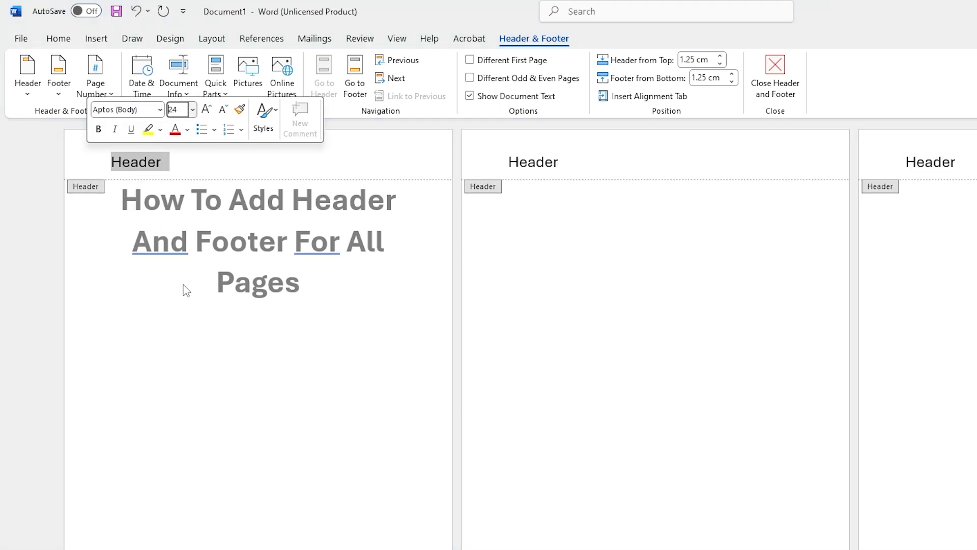
{"action": "left_click", "coordinate": [160, 129]}
{"action": "left_click", "coordinate": [159, 195]}
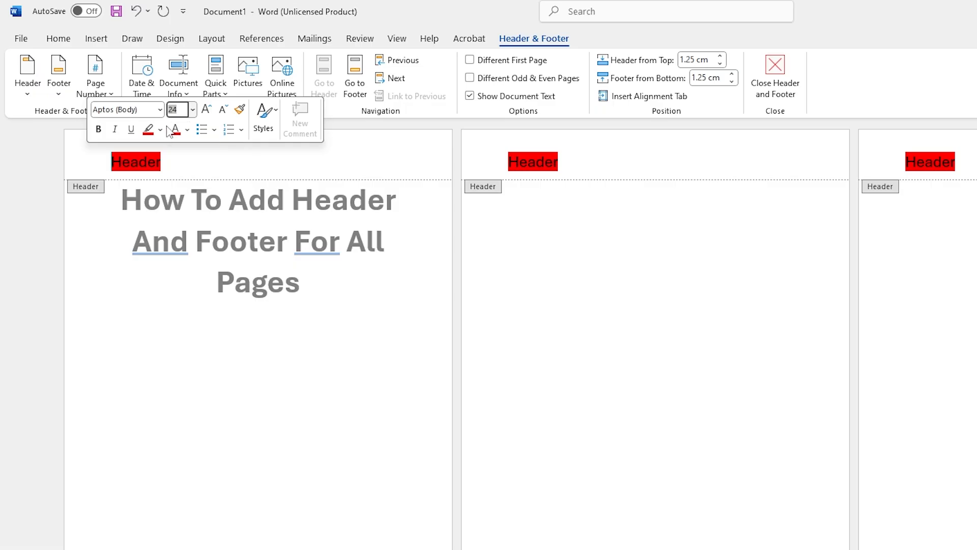
Make the header word bold italic, then place the cursor in the page 1 footer
{"action": "left_click", "coordinate": [98, 129]}
{"action": "left_click", "coordinate": [114, 131]}
{"action": "left_click", "coordinate": [129, 130]}
{"action": "left_click", "coordinate": [101, 131]}
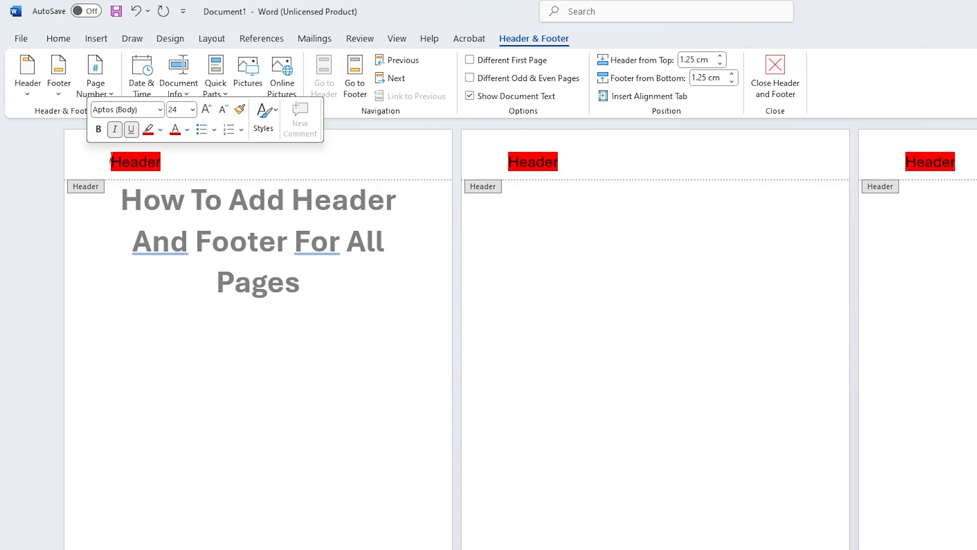
{"action": "left_click", "coordinate": [135, 162]}
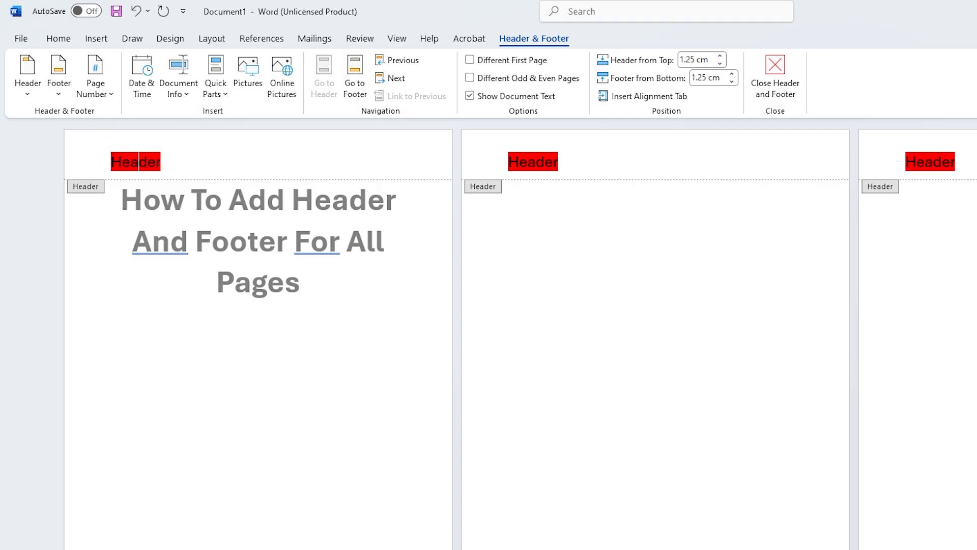
{"action": "double_click", "coordinate": [136, 161]}
{"action": "left_click", "coordinate": [113, 131]}
{"action": "left_click", "coordinate": [130, 131]}
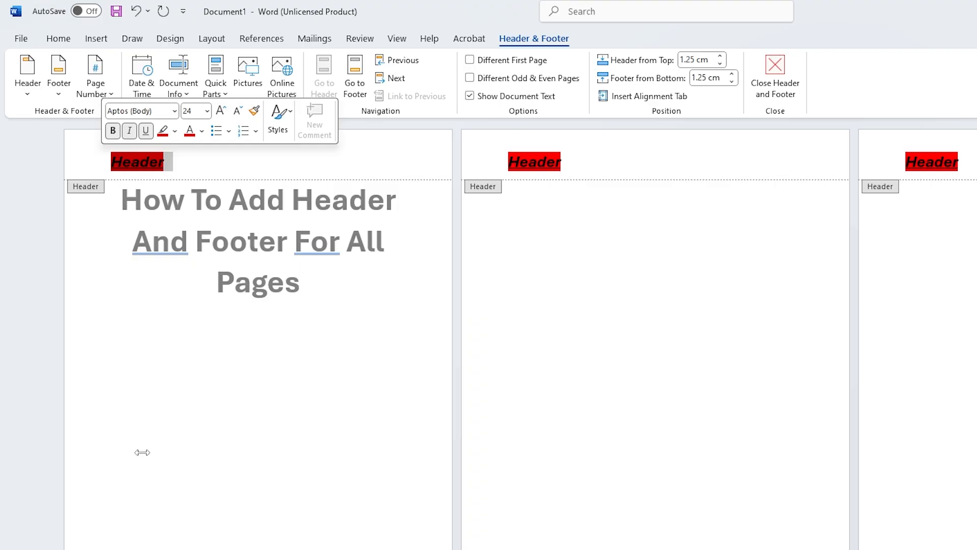
{"action": "left_click", "coordinate": [83, 485]}
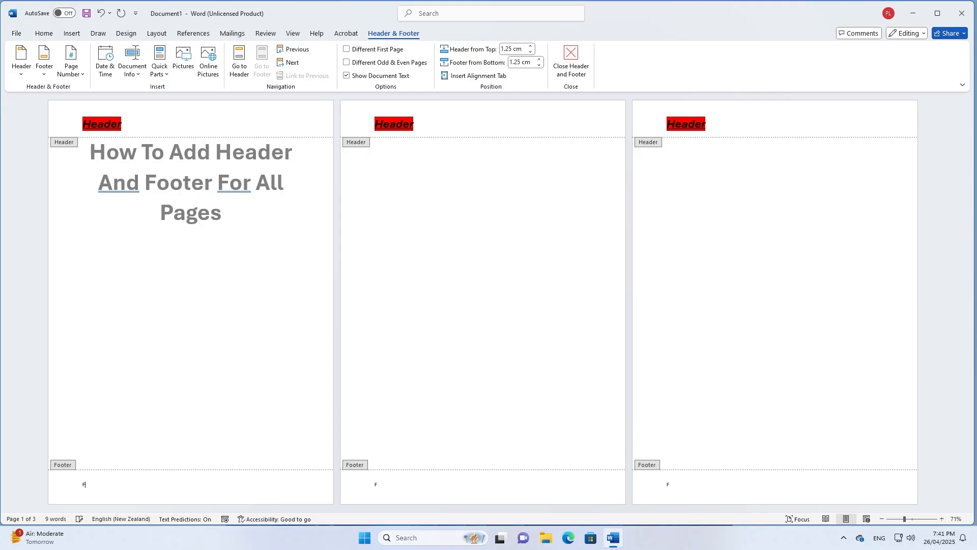
Type 'Footer' in the footer and format it as 24 pt red bold italic
{"action": "type", "text": "Foot"}
{"action": "type", "text": "er"}
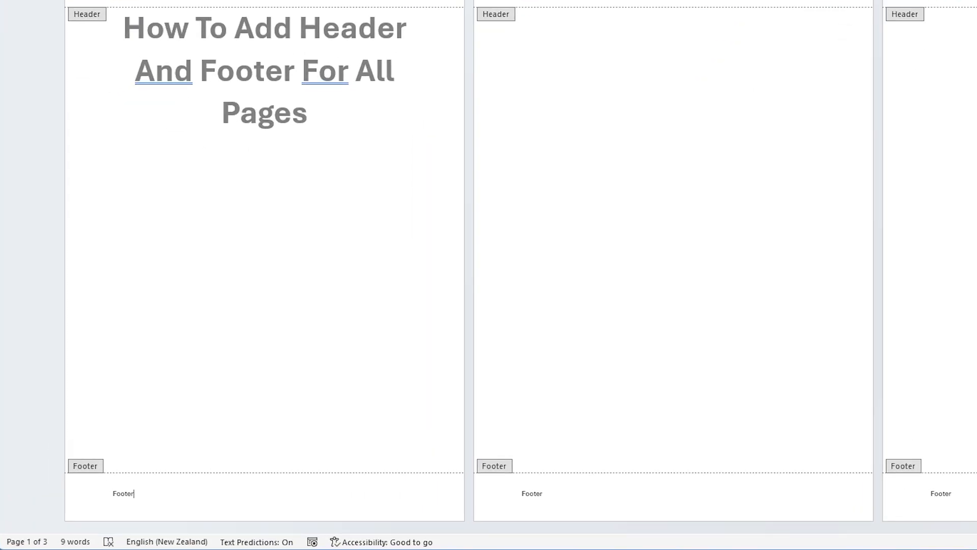
{"action": "double_click", "coordinate": [124, 493]}
{"action": "left_click", "coordinate": [206, 441]}
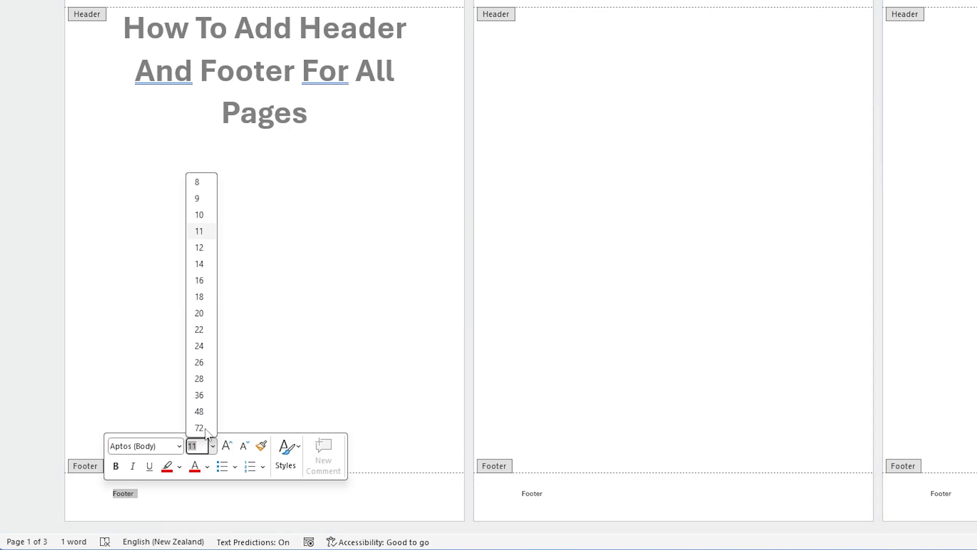
{"action": "left_click", "coordinate": [202, 346]}
{"action": "left_click", "coordinate": [195, 468]}
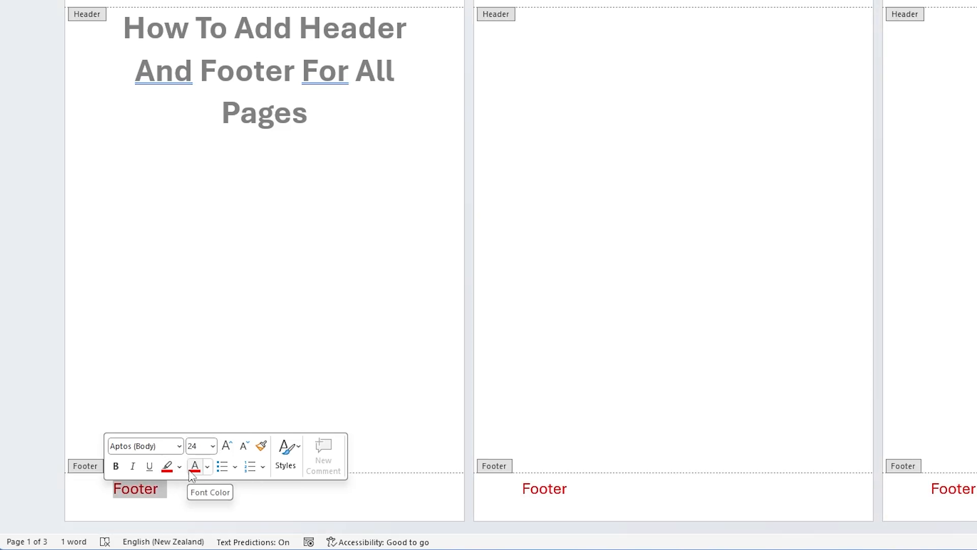
{"action": "left_click", "coordinate": [131, 467]}
{"action": "left_click", "coordinate": [122, 467]}
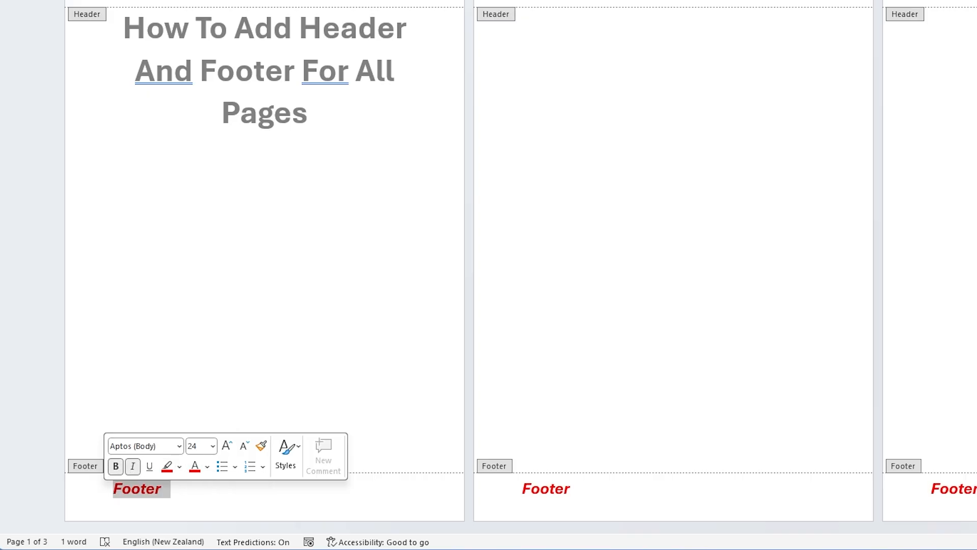
{"action": "left_click", "coordinate": [231, 416]}
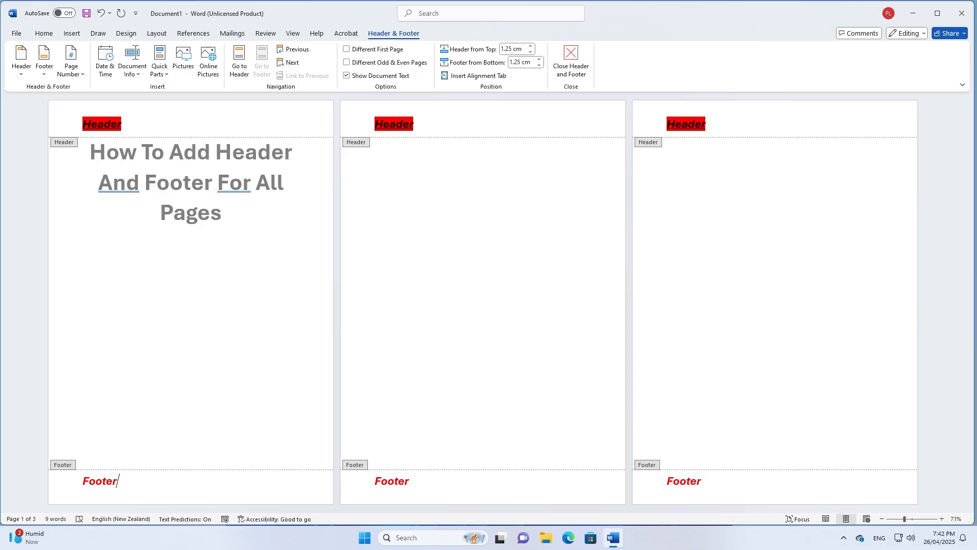
Choose the Ion (Dark) design from the Insert tab's Footer gallery
{"action": "left_click", "coordinate": [72, 33]}
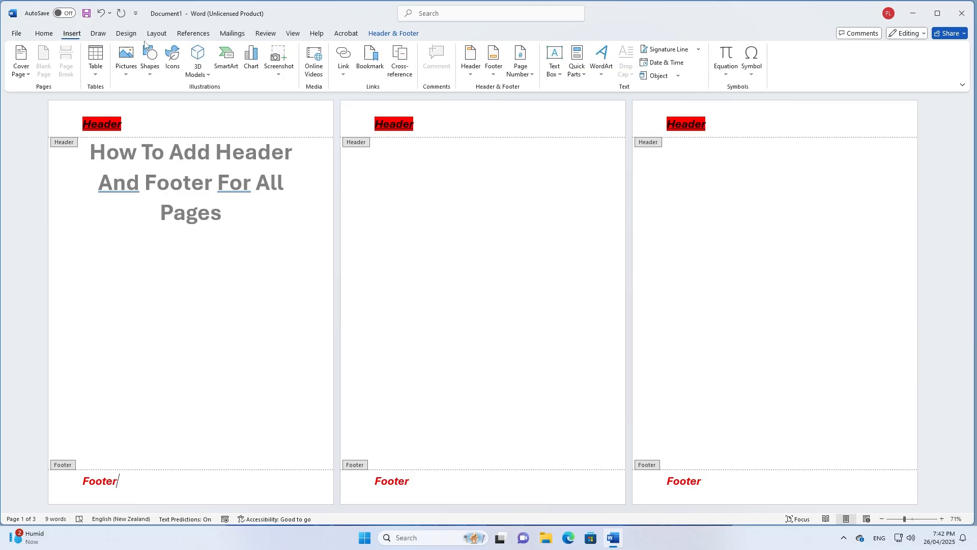
{"action": "left_click", "coordinate": [495, 75]}
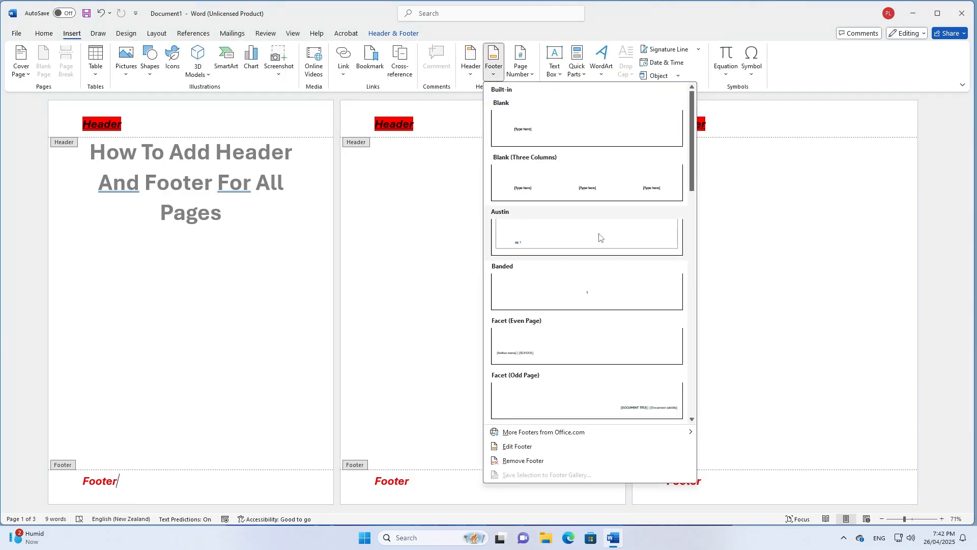
{"action": "scroll", "coordinate": [562, 319], "scroll_direction": "down", "scroll_amount": 10}
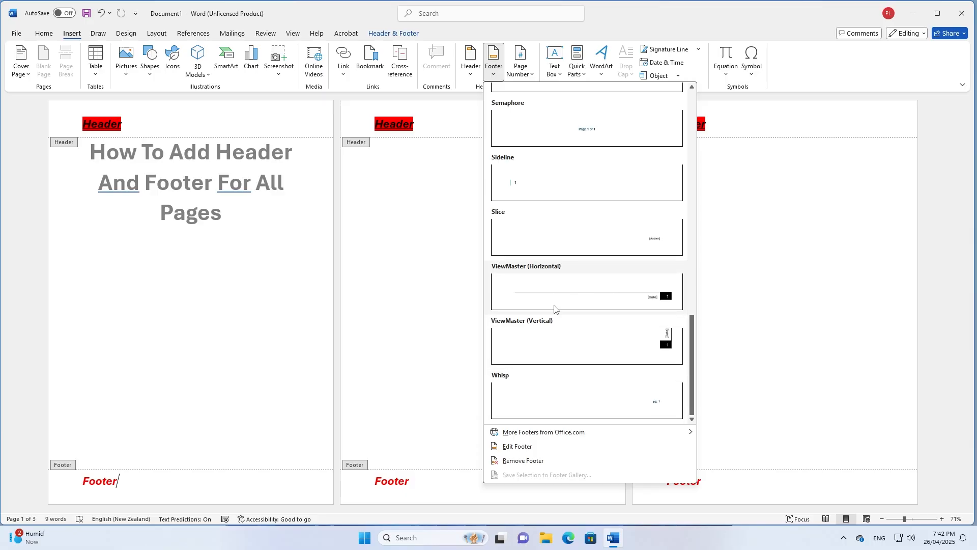
{"action": "scroll", "coordinate": [580, 322], "scroll_direction": "up", "scroll_amount": 5}
{"action": "scroll", "coordinate": [596, 323], "scroll_direction": "down", "scroll_amount": 3}
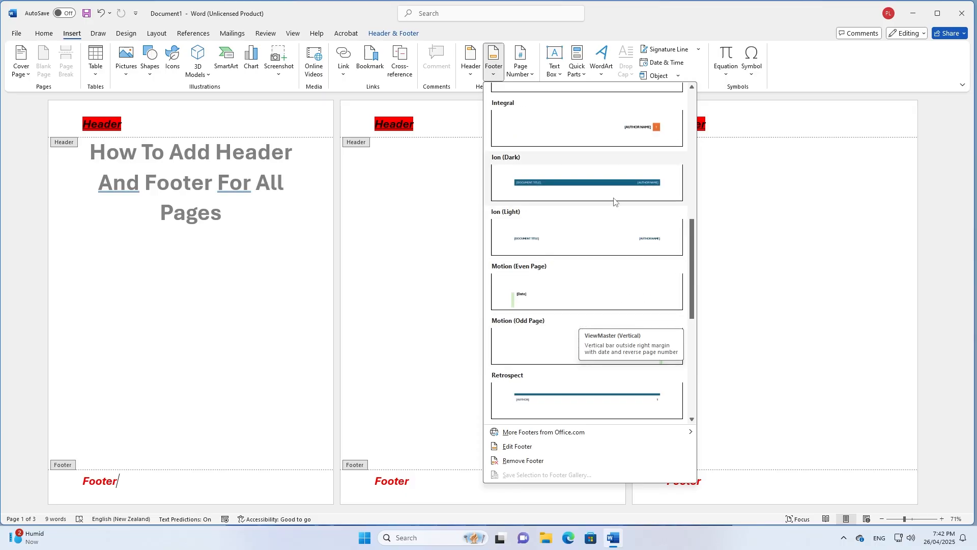
{"action": "left_click", "coordinate": [622, 186]}
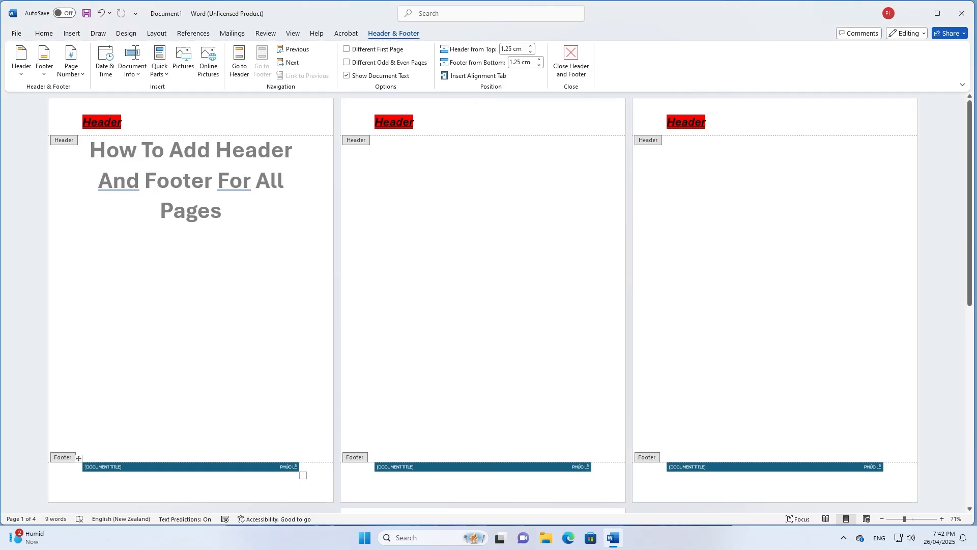
Type 'Footer' into the footer's document title field and enlarge its font size
{"action": "left_click", "coordinate": [116, 467]}
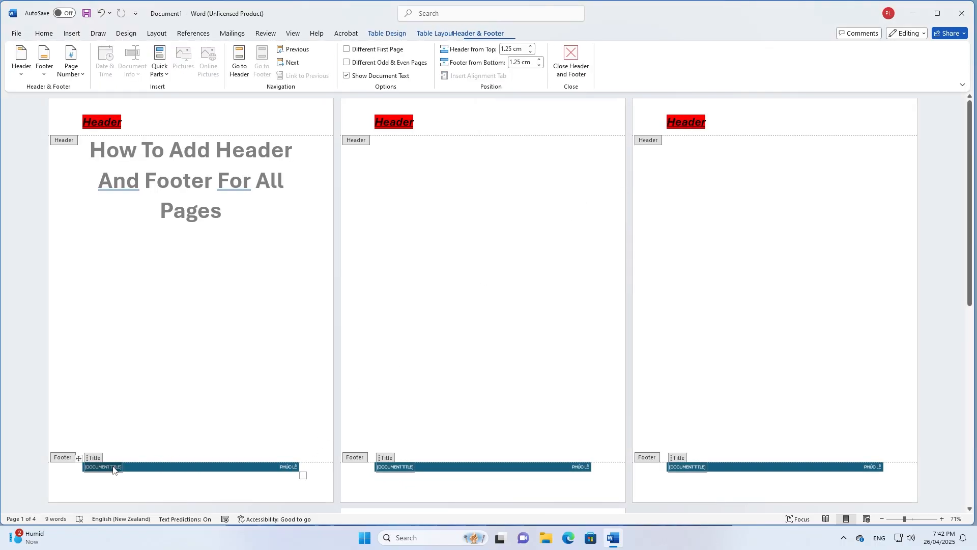
{"action": "type", "text": "Fo"}
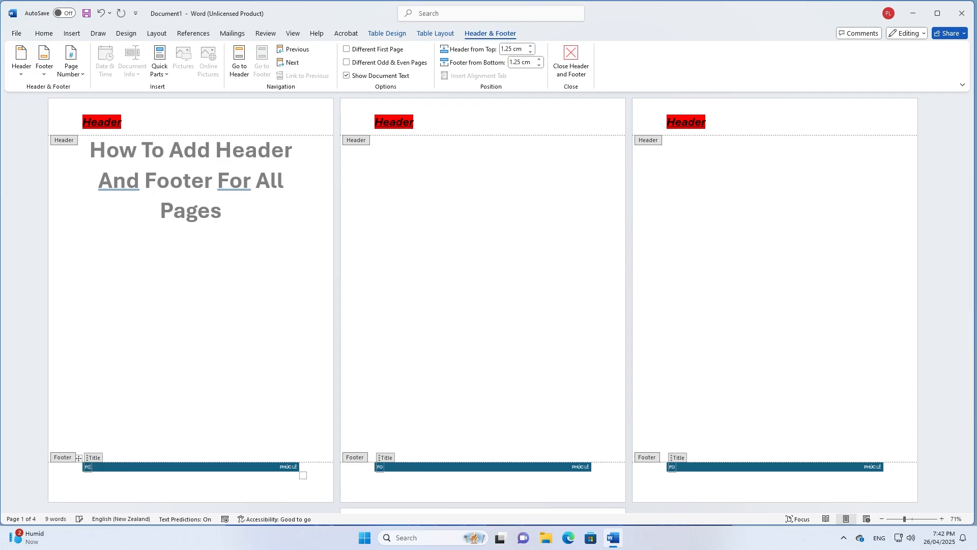
{"action": "type", "text": "oter"}
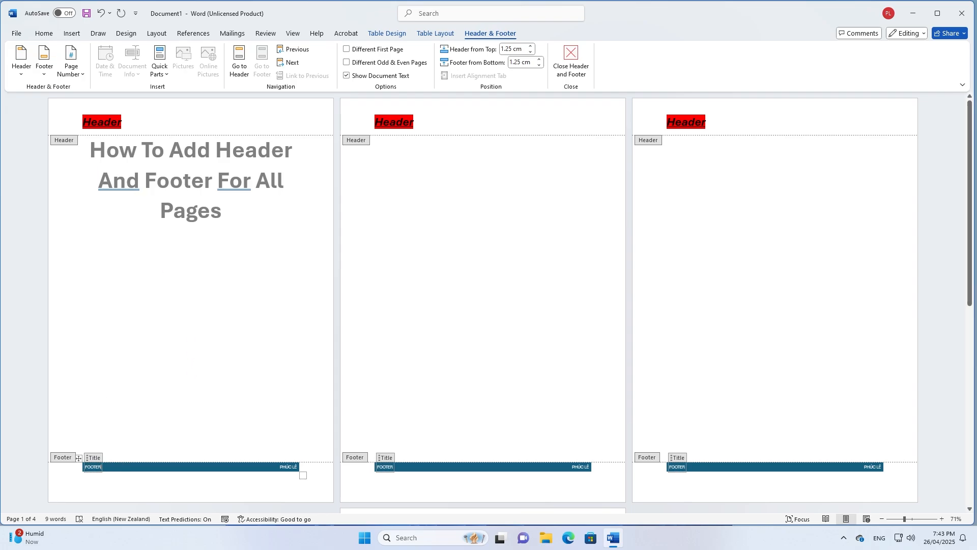
{"action": "double_click", "coordinate": [93, 467]}
{"action": "left_click", "coordinate": [134, 430]}
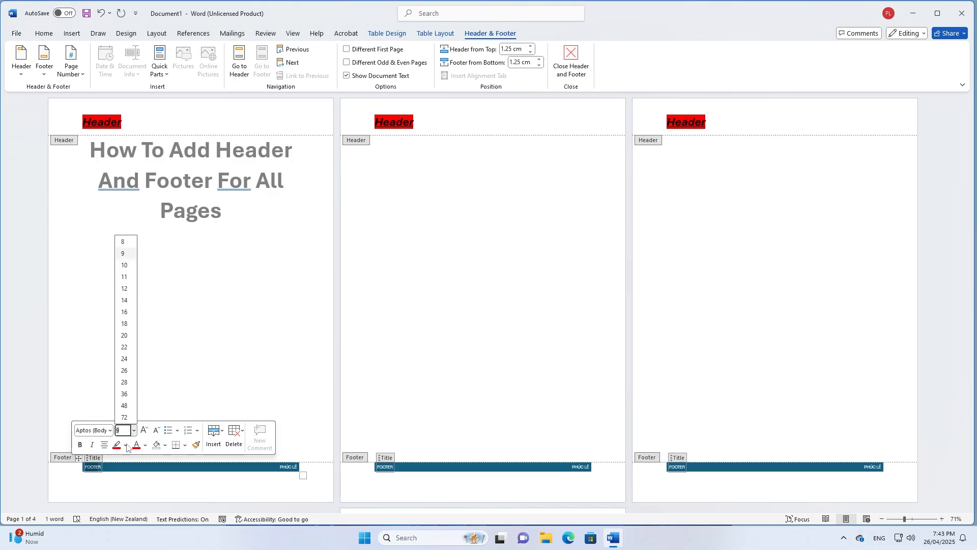
{"action": "left_click", "coordinate": [124, 359]}
Replace the footer's author name with 'ADNIN'
{"action": "left_click_drag", "start_coordinate": [299, 464], "coordinate": [307, 471]}
{"action": "left_click", "coordinate": [297, 465]}
{"action": "type", "text": "AD"}
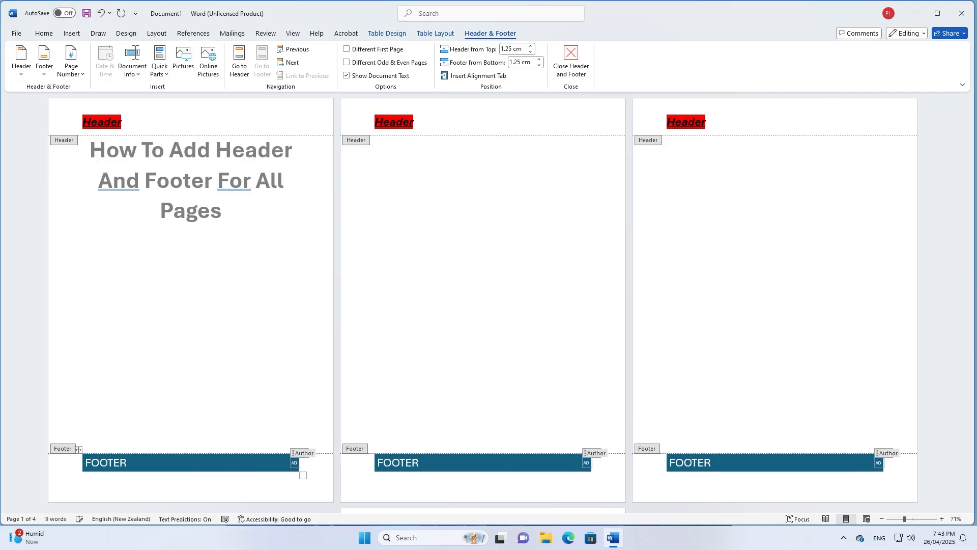
{"action": "type", "text": "NIN"}
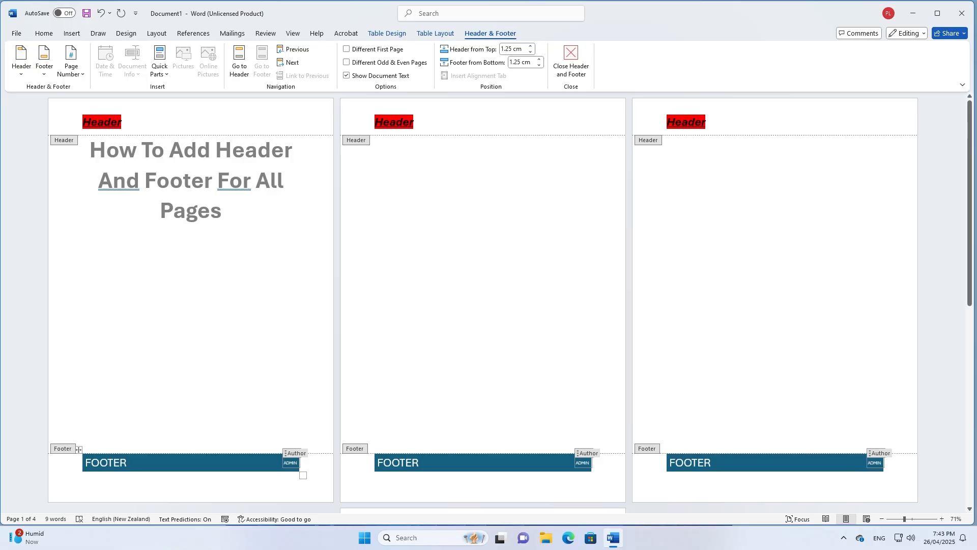
Format the footer's ADMIN text as 24 pt bold italic with a red highlight
{"action": "triple_click", "coordinate": [291, 464]}
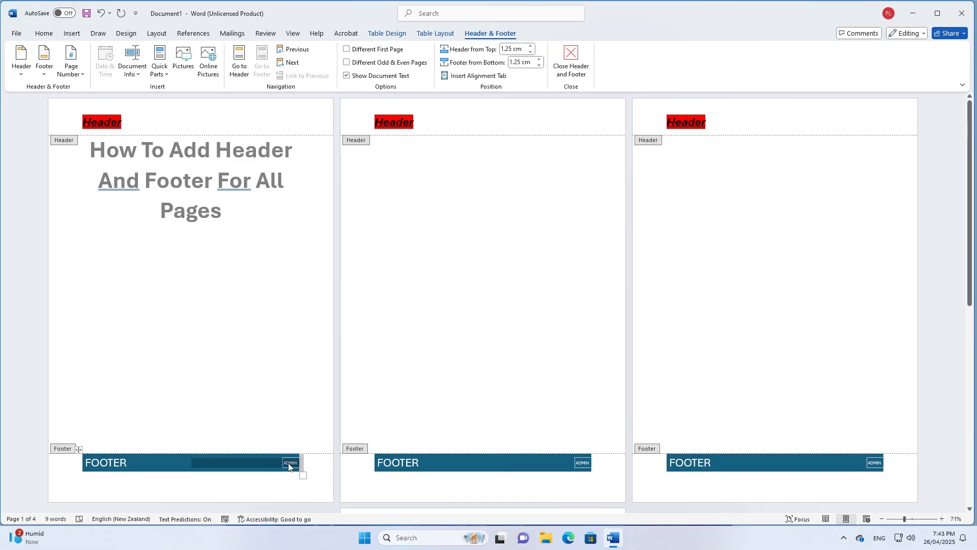
{"action": "left_click", "coordinate": [289, 464]}
{"action": "double_click", "coordinate": [290, 463]}
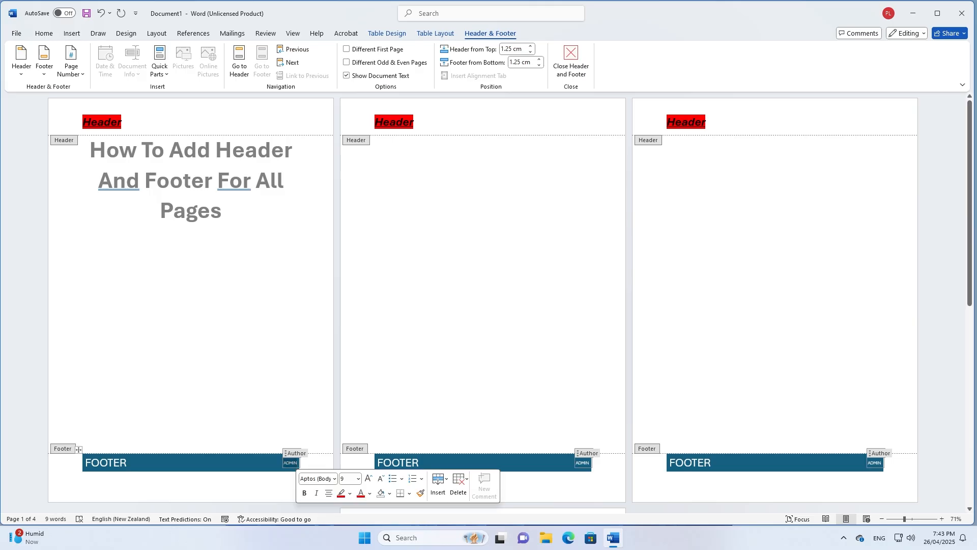
{"action": "left_click", "coordinate": [351, 480]}
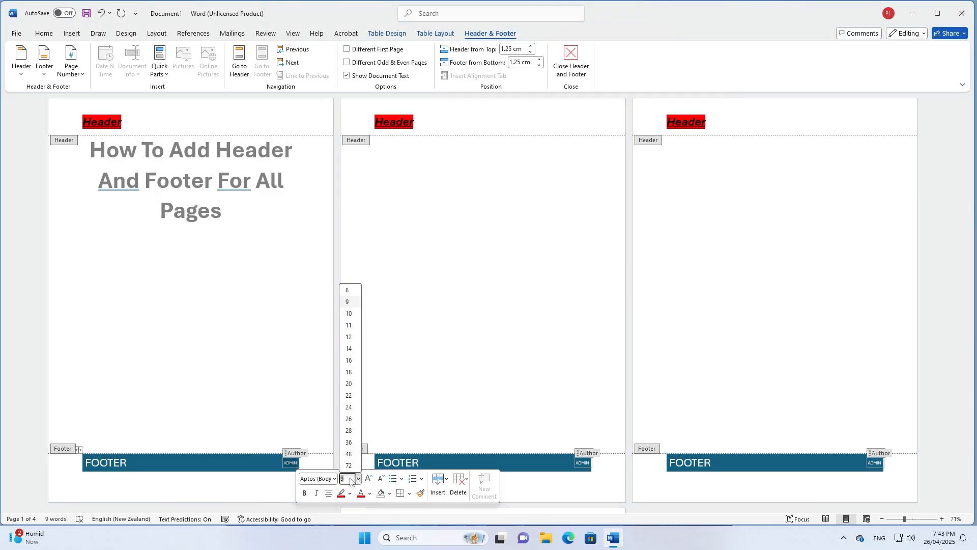
{"action": "left_click", "coordinate": [349, 407]}
{"action": "left_click", "coordinate": [340, 495]}
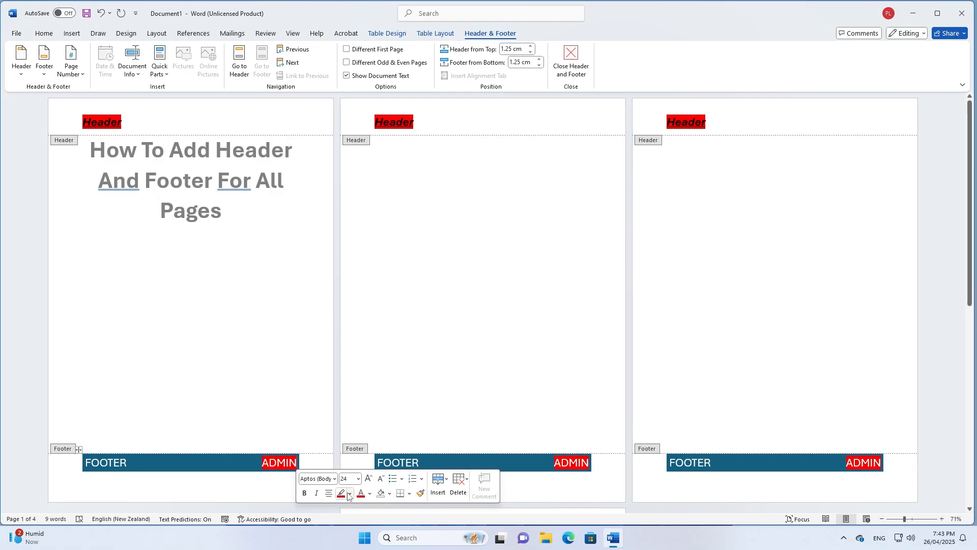
{"action": "left_click", "coordinate": [305, 493]}
{"action": "left_click", "coordinate": [317, 494]}
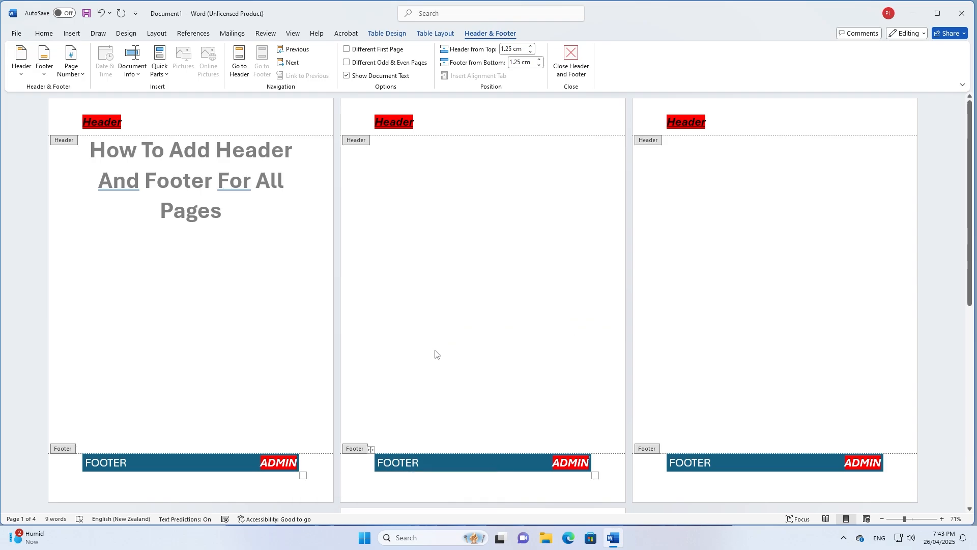
Close header editing and insert the Banded header design on all pages
{"action": "double_click", "coordinate": [224, 270]}
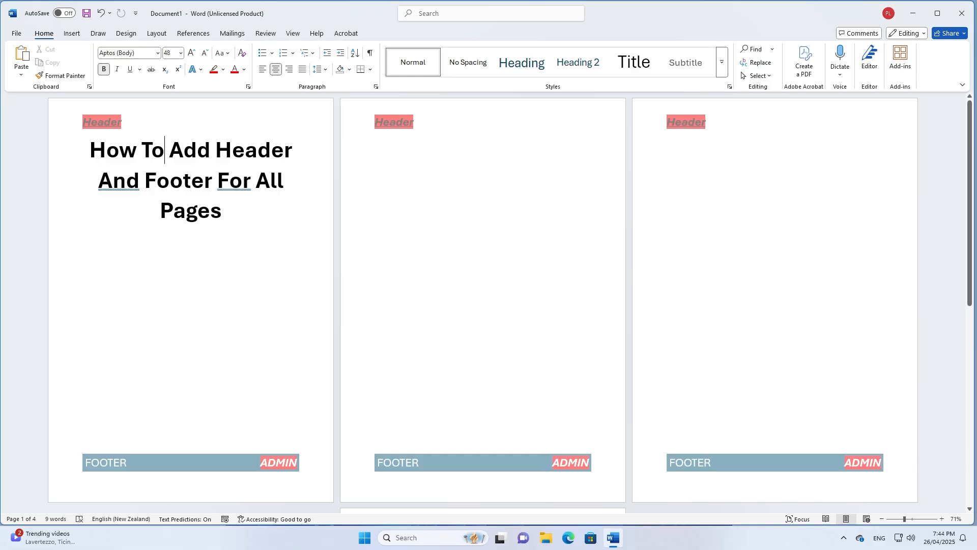
{"action": "left_click", "coordinate": [76, 34]}
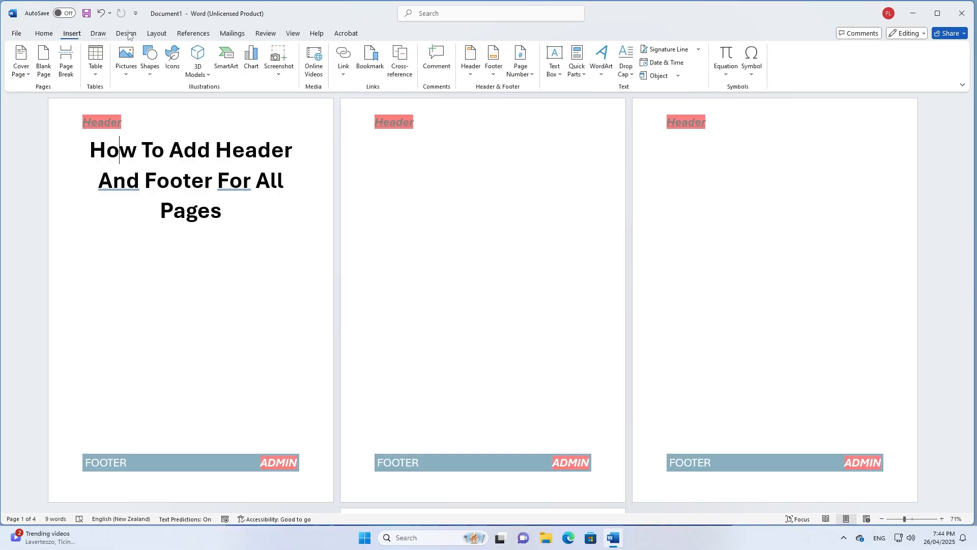
{"action": "left_click", "coordinate": [468, 63]}
{"action": "left_click", "coordinate": [555, 293]}
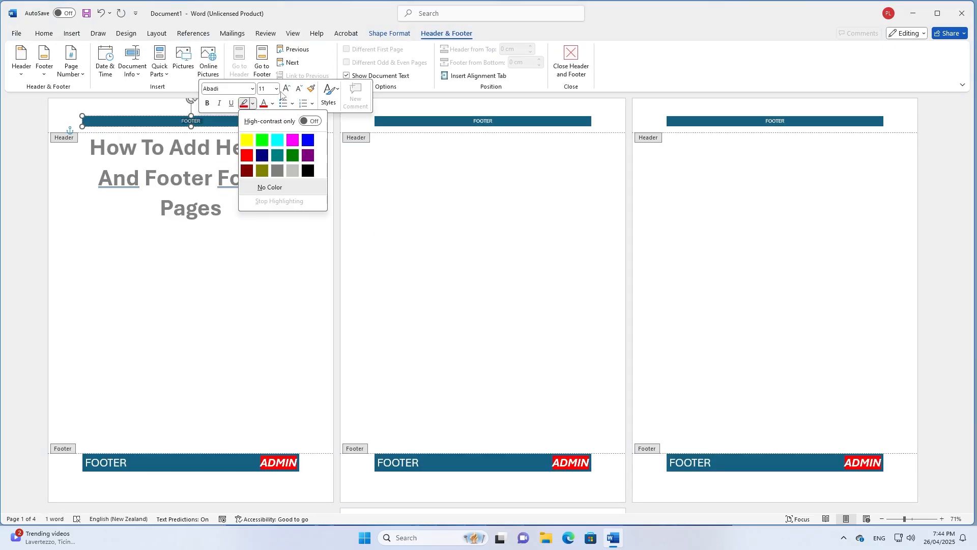
Give the header text a bright green highlight and a larger font size
{"action": "left_click", "coordinate": [262, 139]}
{"action": "left_click", "coordinate": [276, 89]}
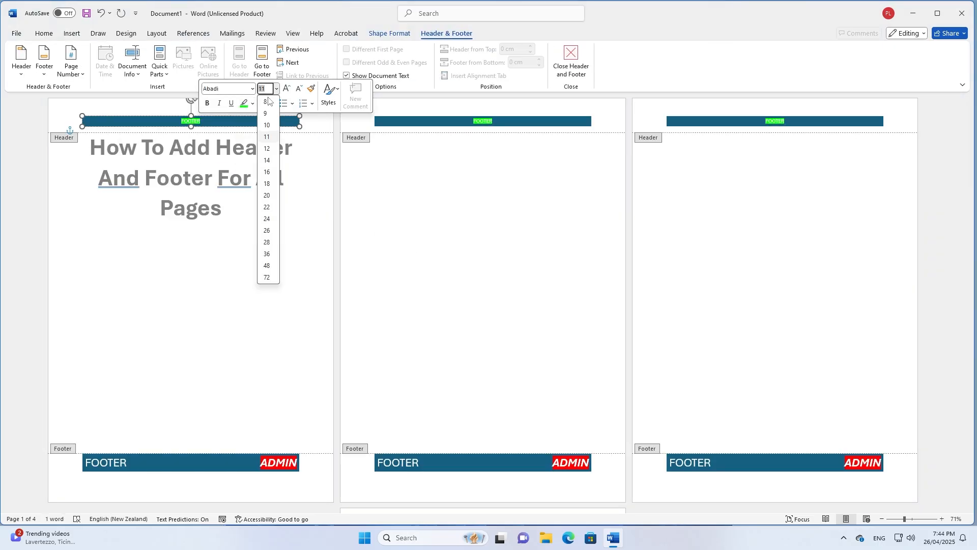
{"action": "left_click", "coordinate": [267, 219]}
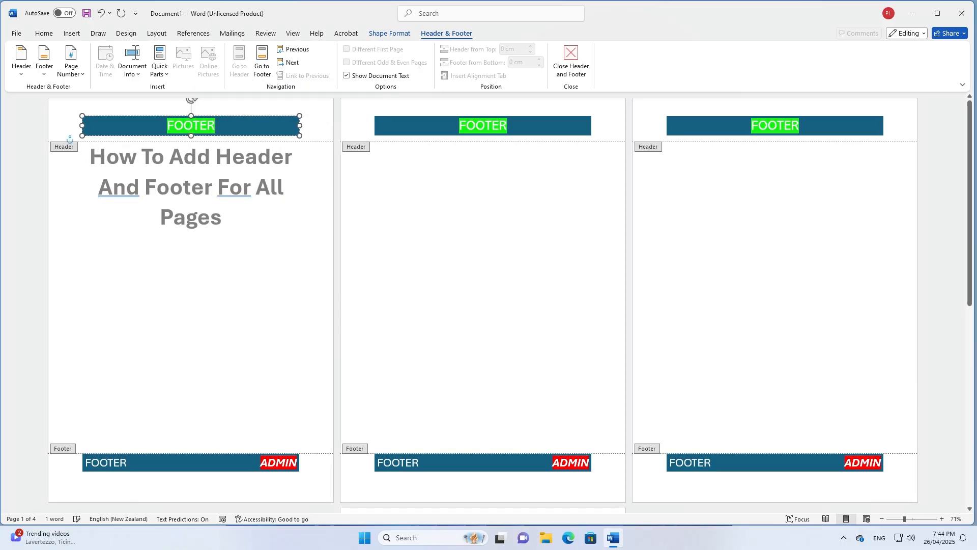
Replace the header text with 'HEADER' and set its highlight to No Color
{"action": "key", "text": "ctrl+a"}
{"action": "type", "text": "H"}
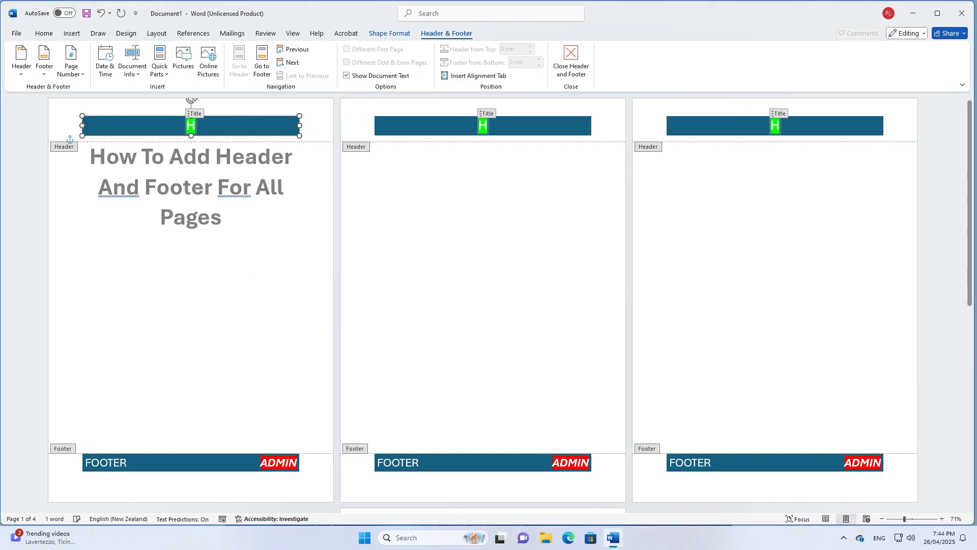
{"action": "type", "text": "EADER"}
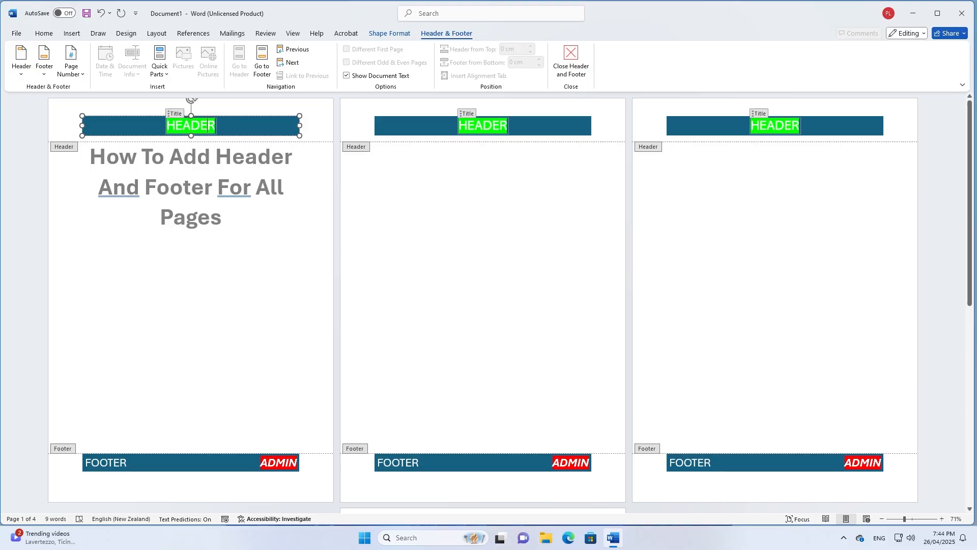
{"action": "triple_click", "coordinate": [192, 126]}
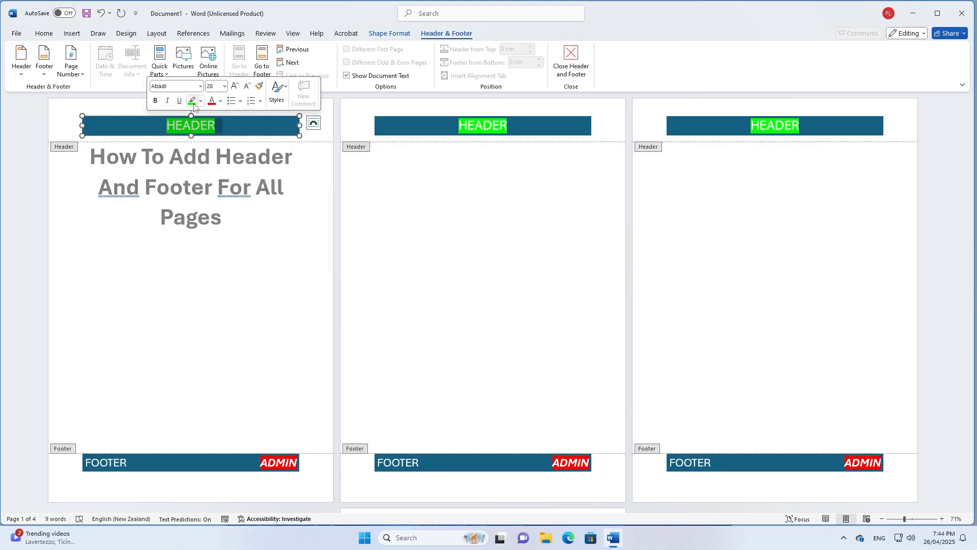
{"action": "left_click", "coordinate": [194, 104]}
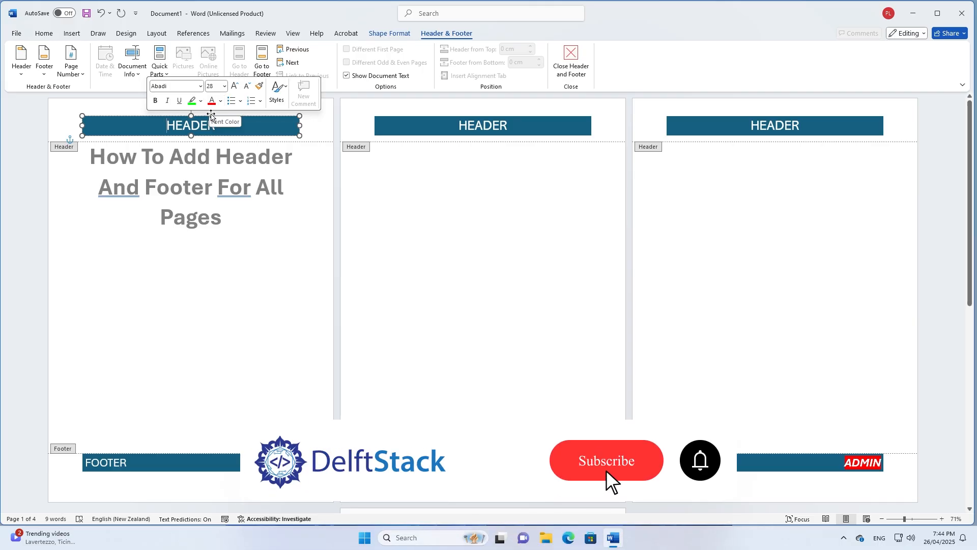
{"action": "left_click", "coordinate": [173, 125]}
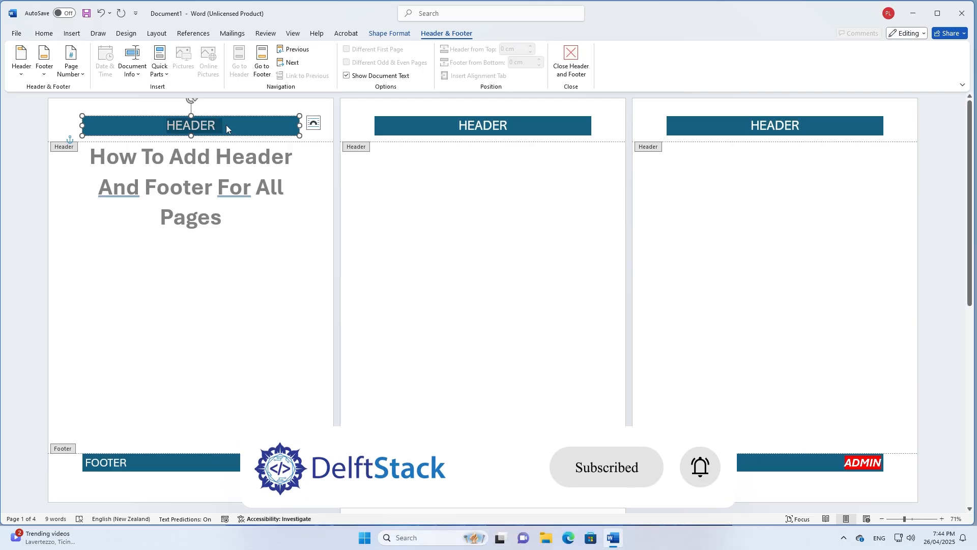
{"action": "left_click", "coordinate": [174, 126]}
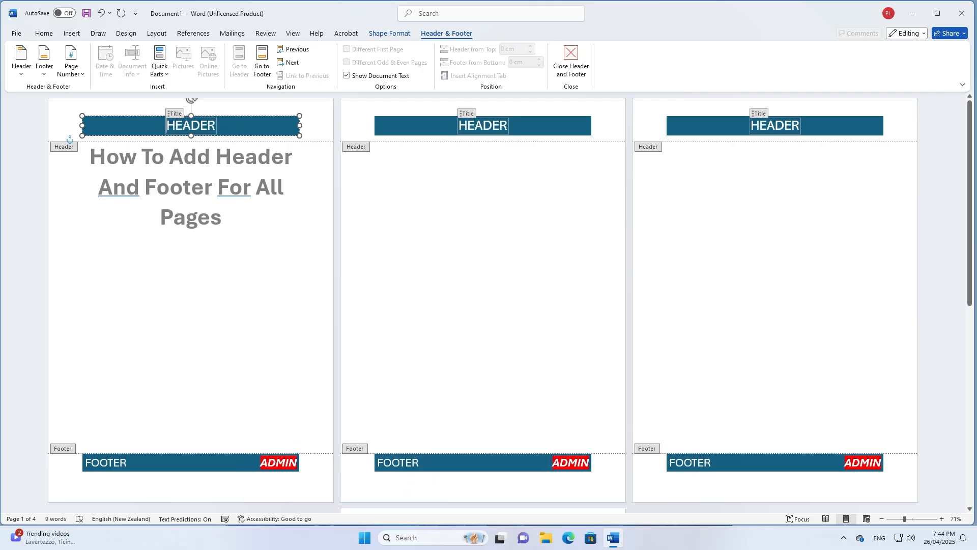
{"action": "triple_click", "coordinate": [177, 125]}
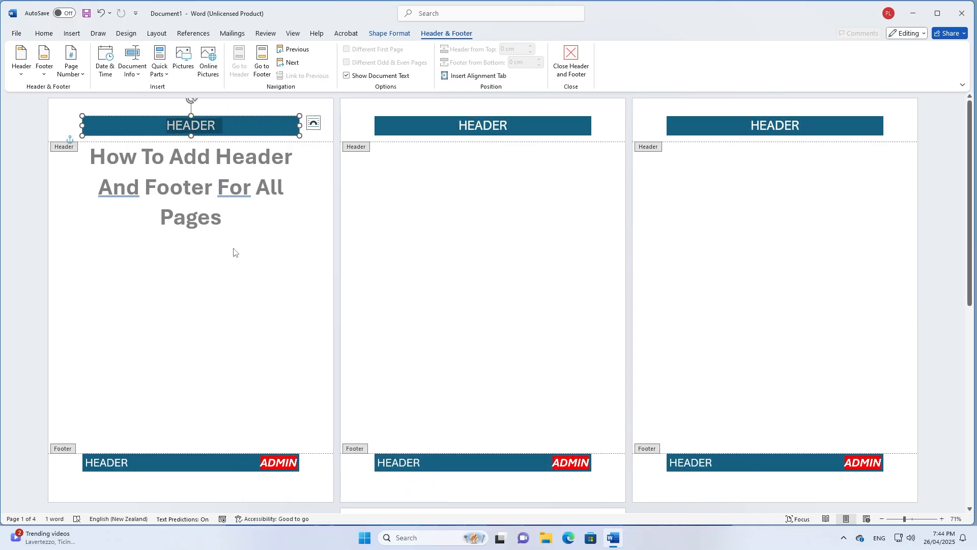